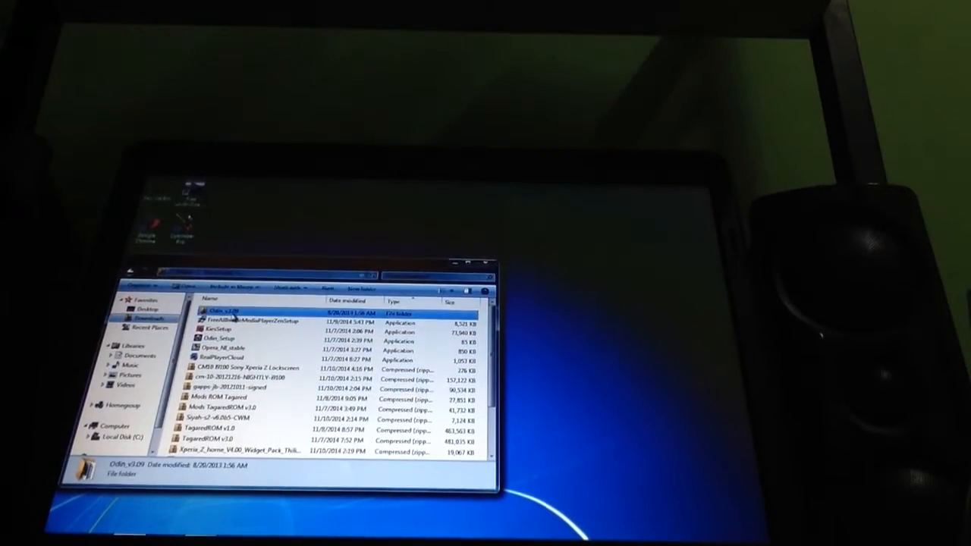
# - Open the Odin_v3.09 folder to launch Odin3 v3.09 from it
pyautogui.doubleClick(232, 312)
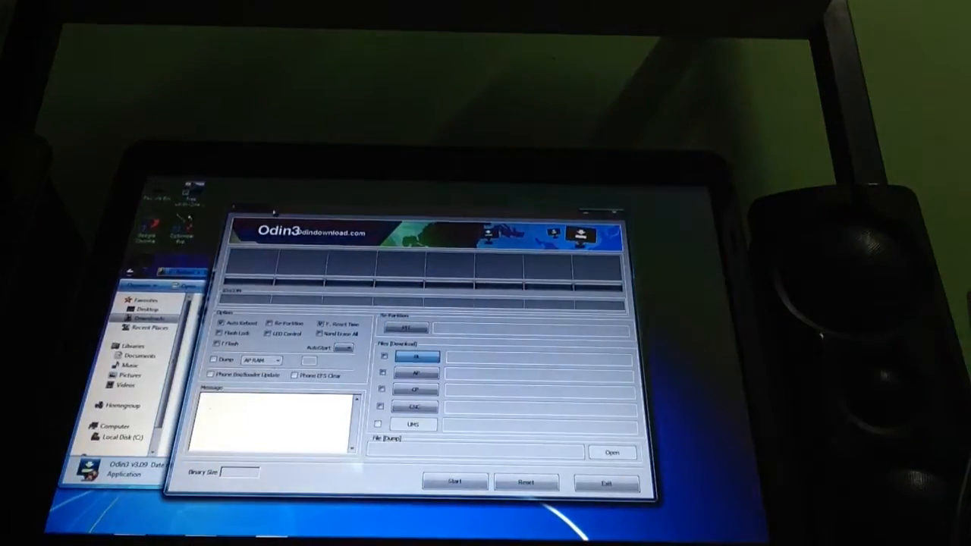
# - End the kies.exe process in Task Manager so it cannot interfere with flashing
pyautogui.rightClick(432, 527)
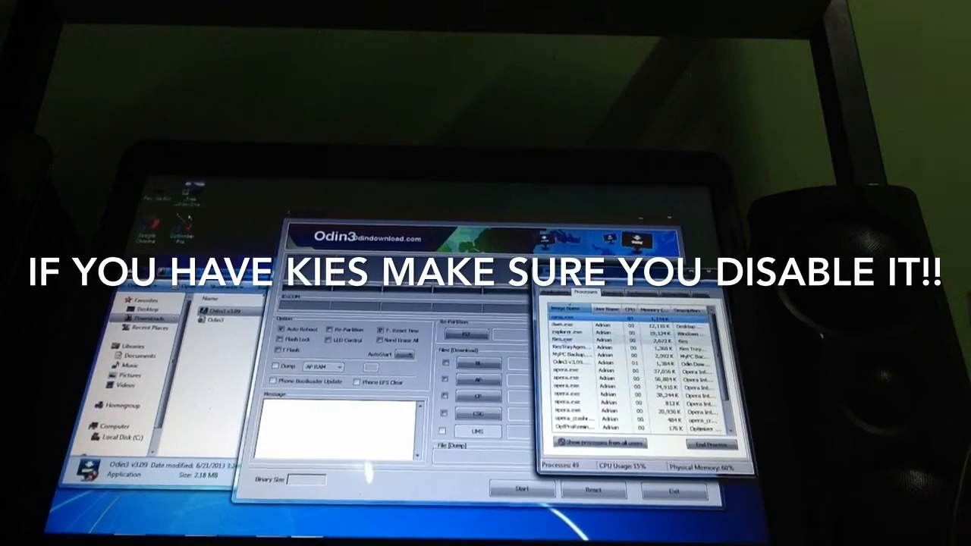
pyautogui.moveTo(644, 282); pyautogui.dragTo(460, 249)
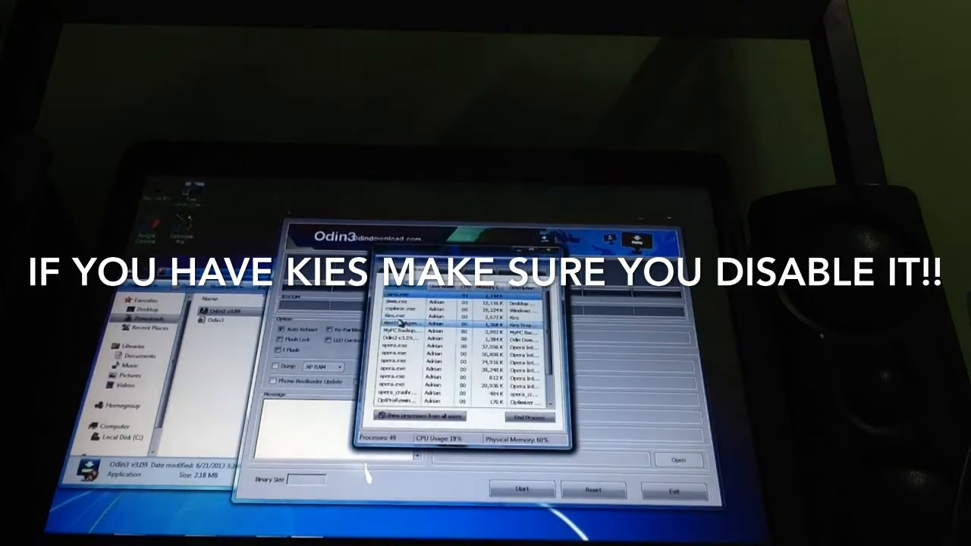
pyautogui.click(398, 317)
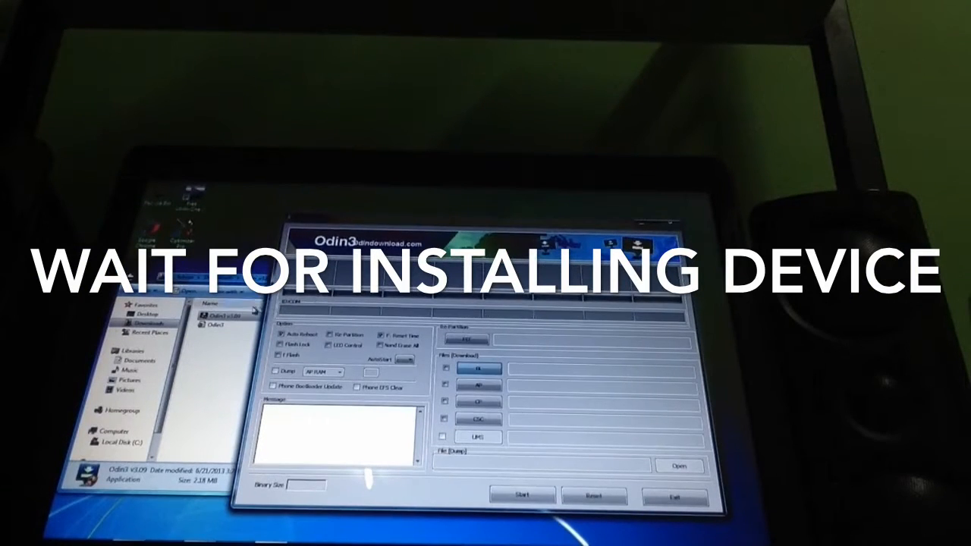
pyautogui.moveTo(692, 537)
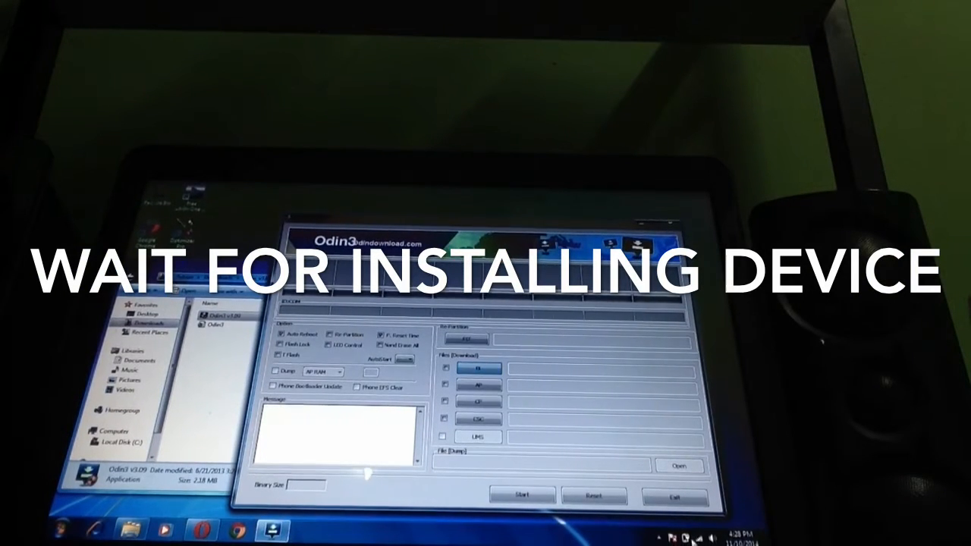
# - Check the tray's driver installation status for the connected Galaxy S2 until it reports ready
pyautogui.click(657, 540)
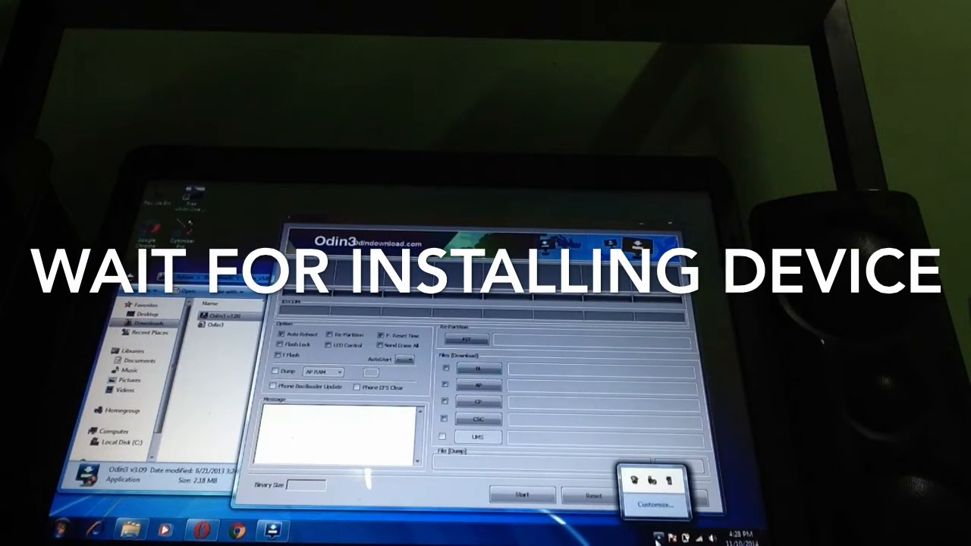
pyautogui.click(670, 482)
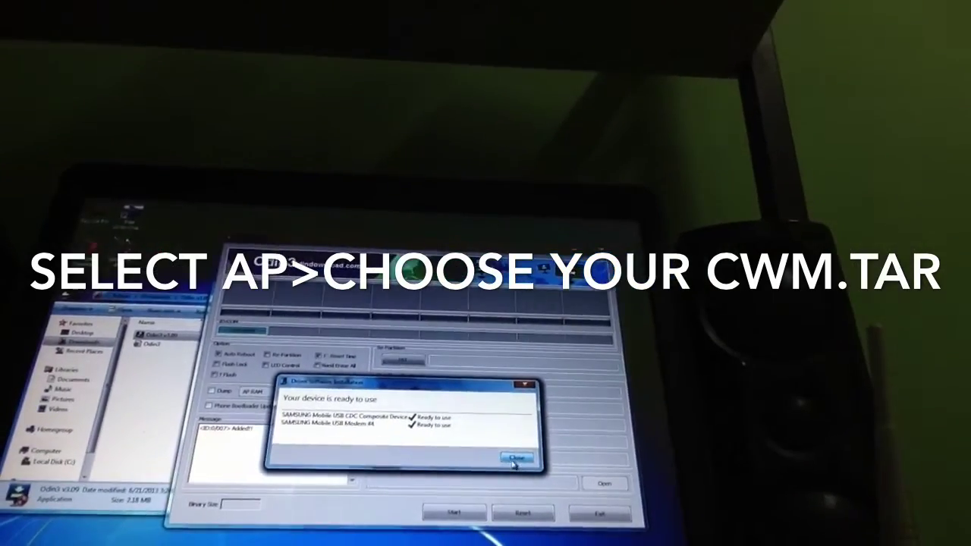
# - Load CWM GT-I9100G.tar into the AP slot after dismissing the driver-ready notice
pyautogui.click(580, 453)
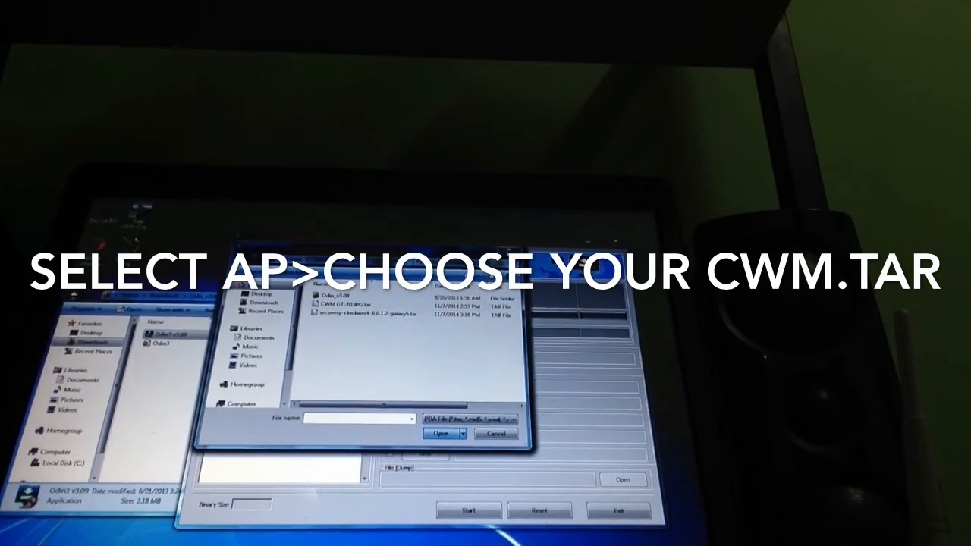
pyautogui.doubleClick(367, 313)
pyautogui.click(420, 408)
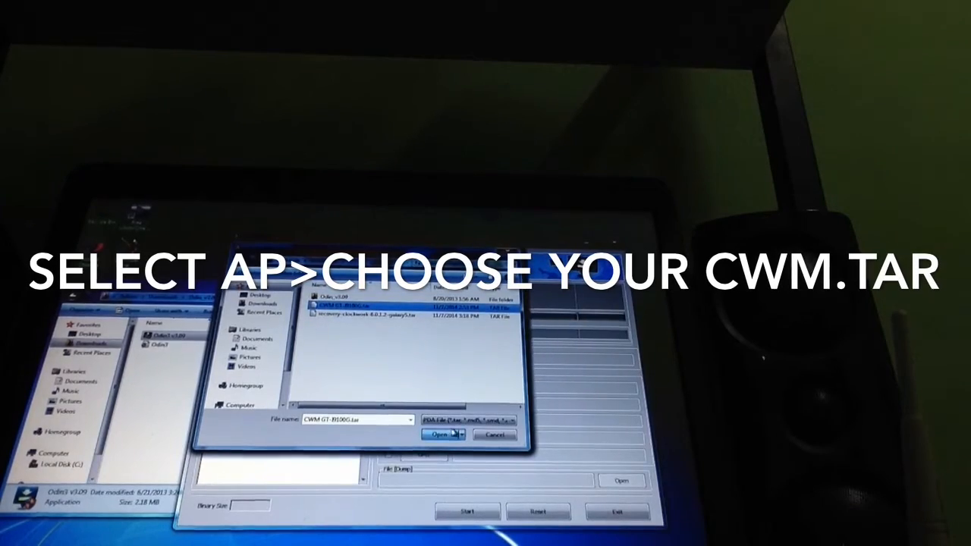
pyautogui.click(439, 435)
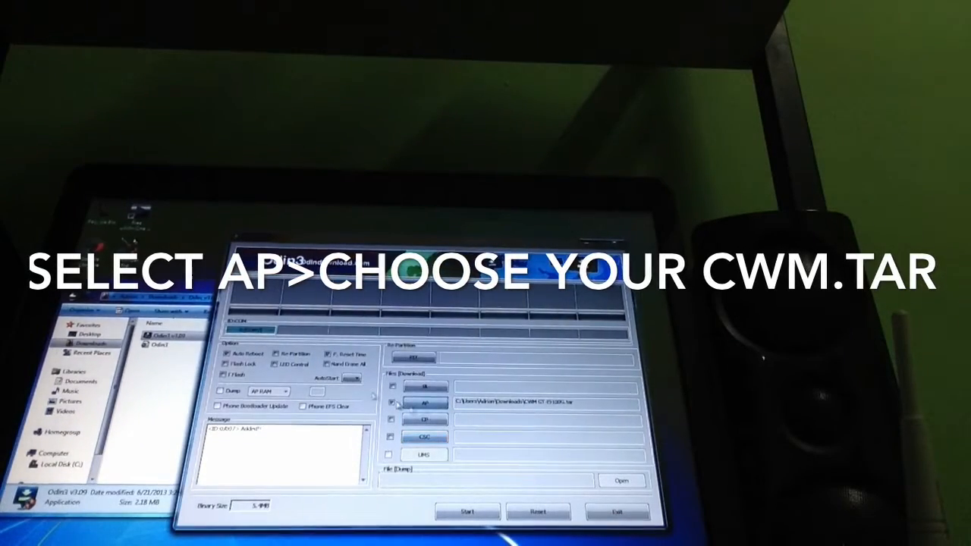